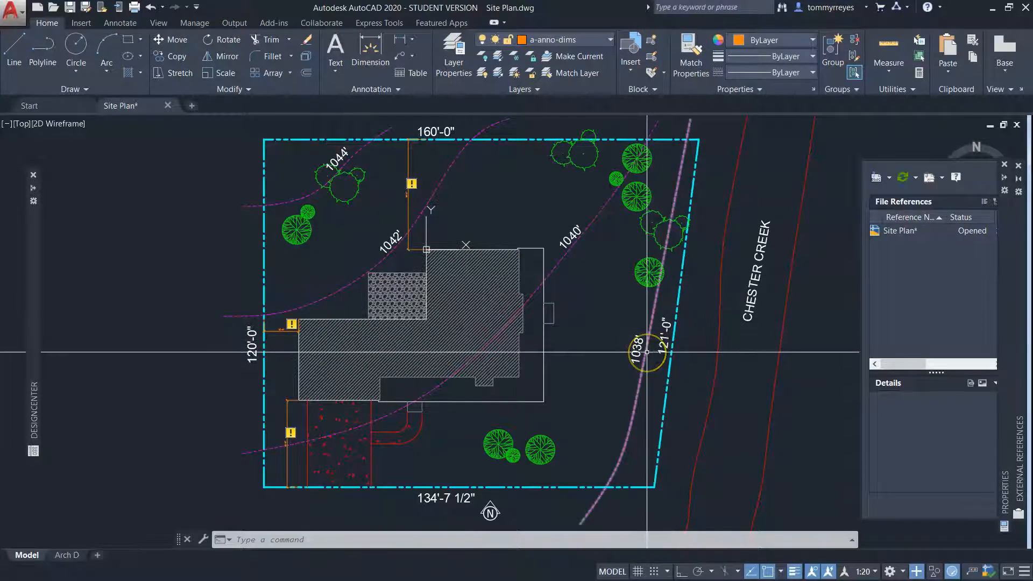
Draw a slightly sloping line about 6 ft long above the house's hatched area, with half an arrowhead at its east end.
mouse_move(647, 352)
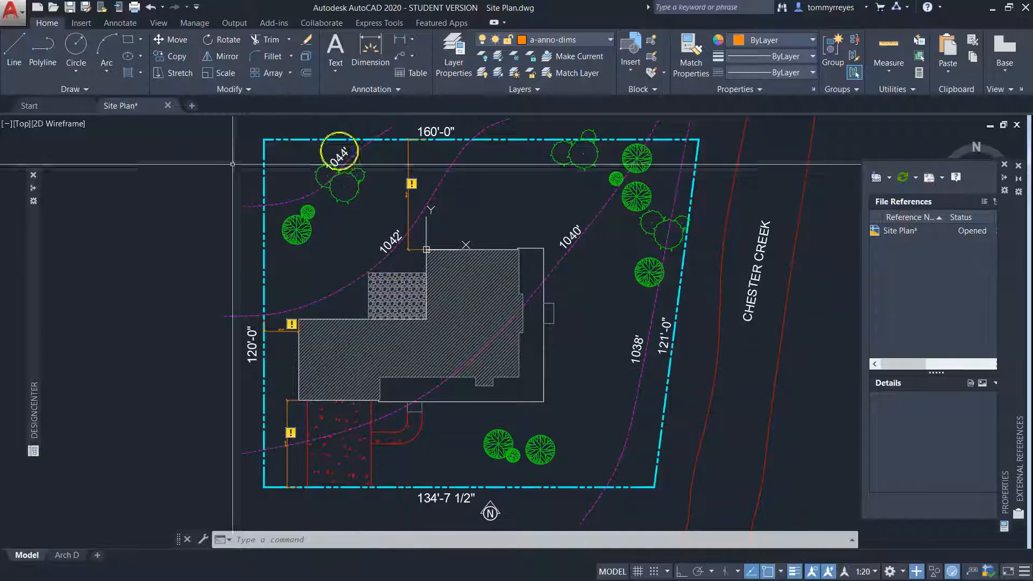
mouse_move(595, 217)
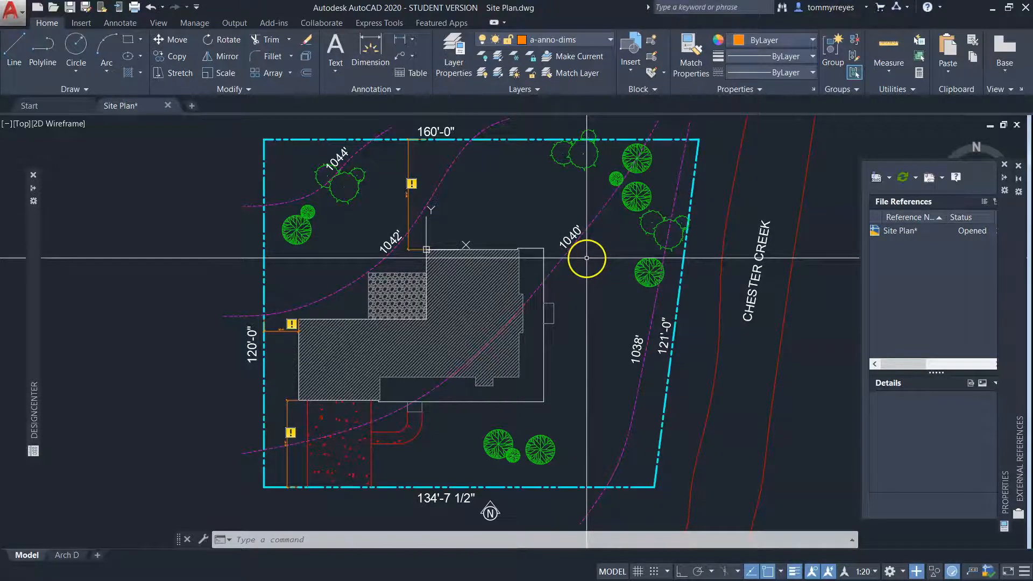
text(l)
key(Return)
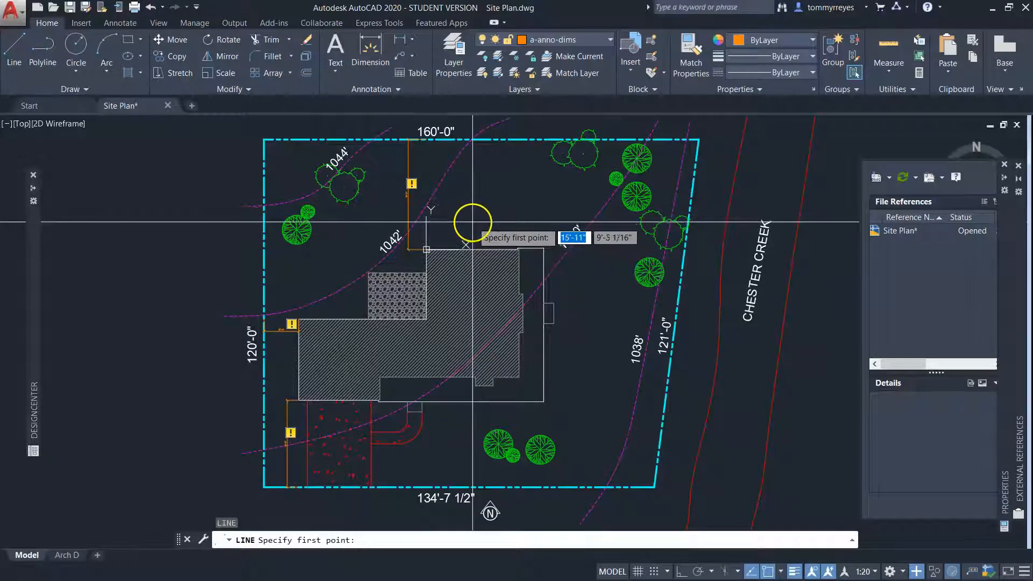
click(483, 222)
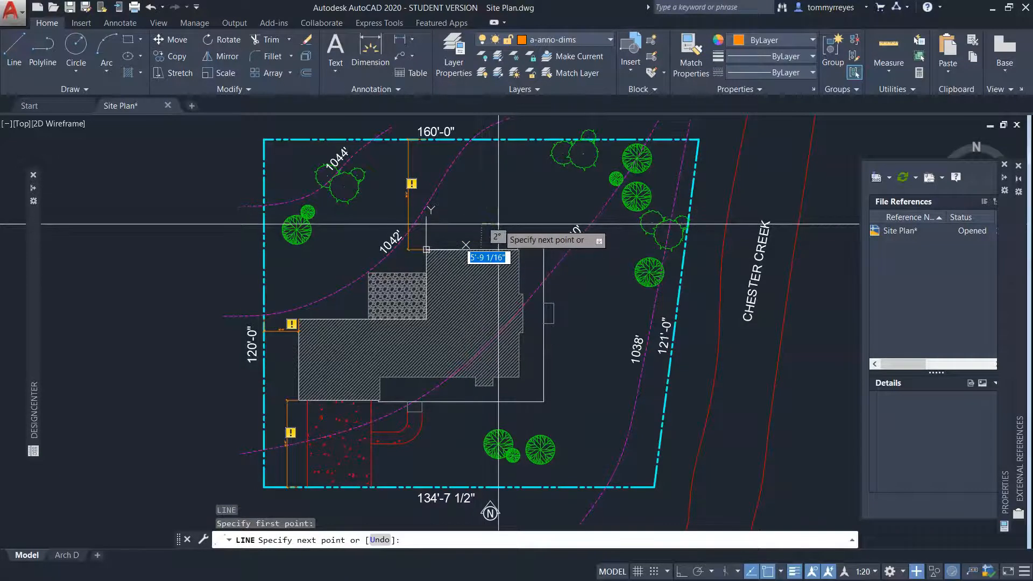
scroll(499, 223, up, 6)
click(487, 218)
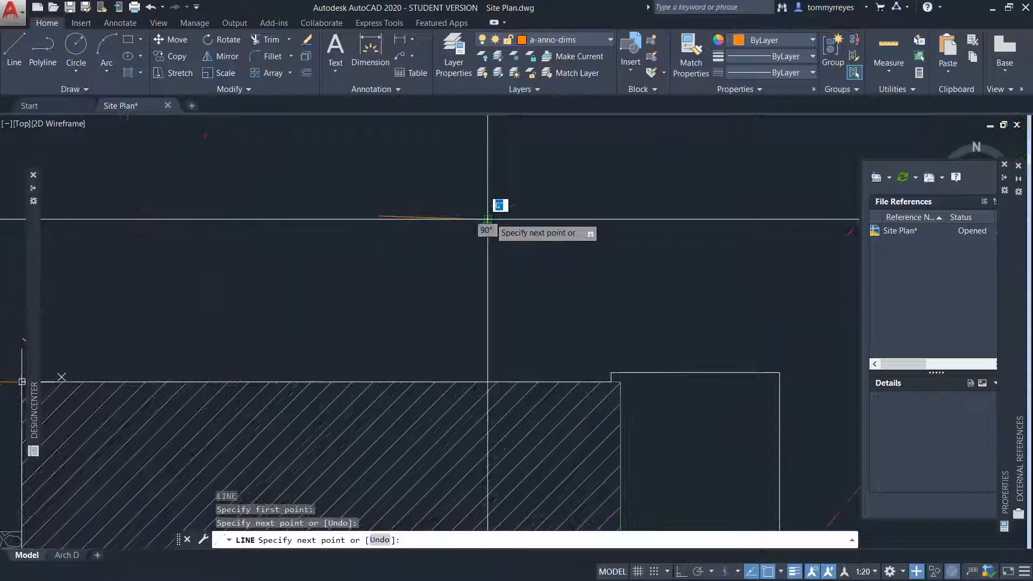
click(478, 209)
key(Escape)
Mirror the short arrowhead stroke about the long line, keeping the source stroke, to complete the arrow.
click(478, 216)
click(489, 207)
text(i)
key(Return)
click(488, 218)
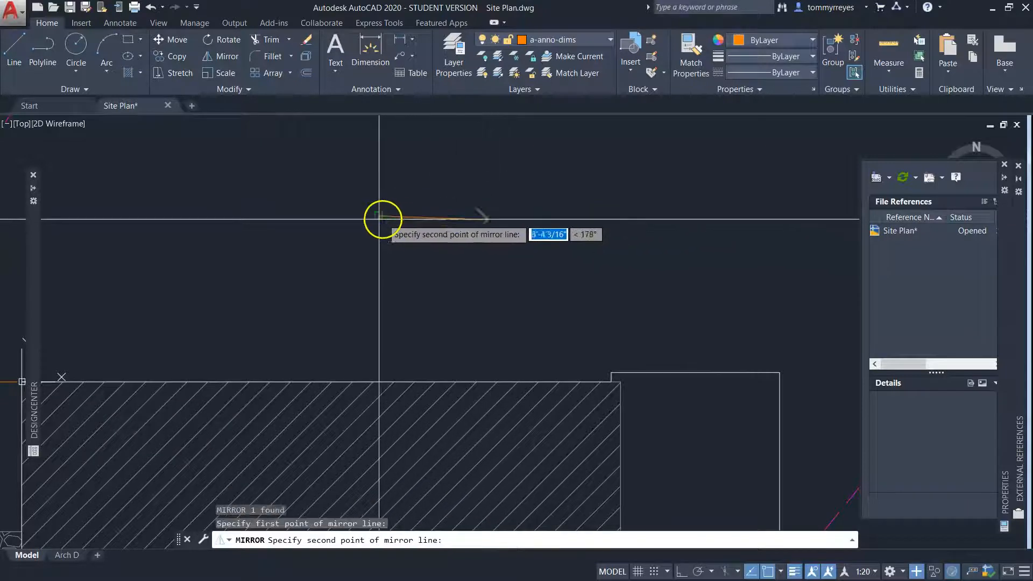
click(377, 214)
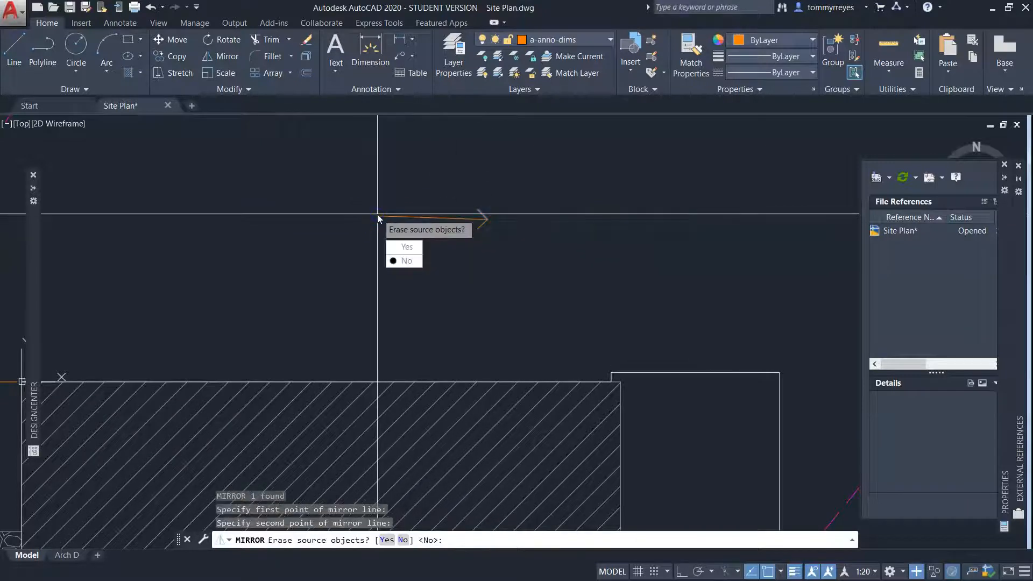
click(404, 261)
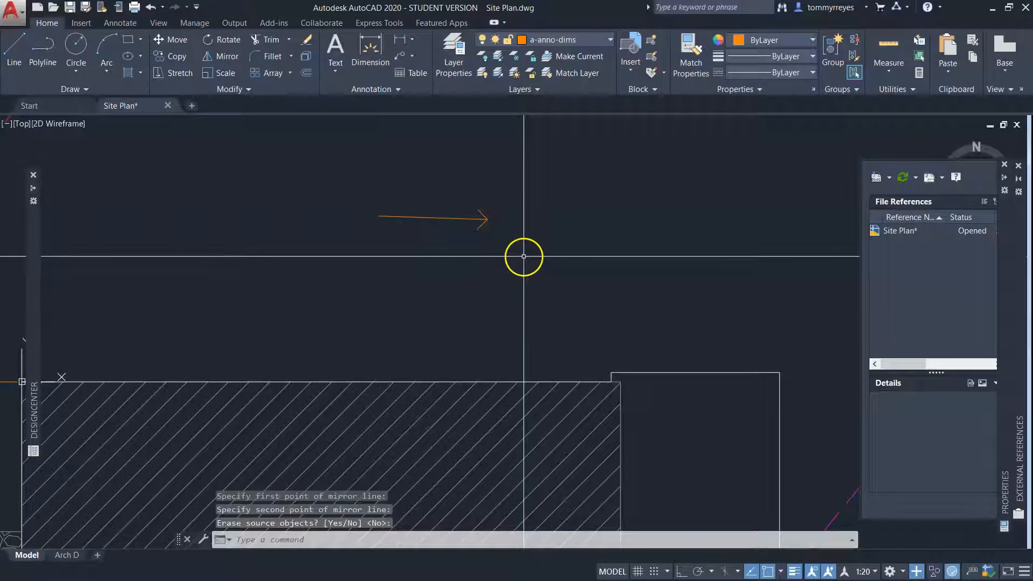
Add the multiline text DRAIN just above the arrow.
text(t)
key(Return)
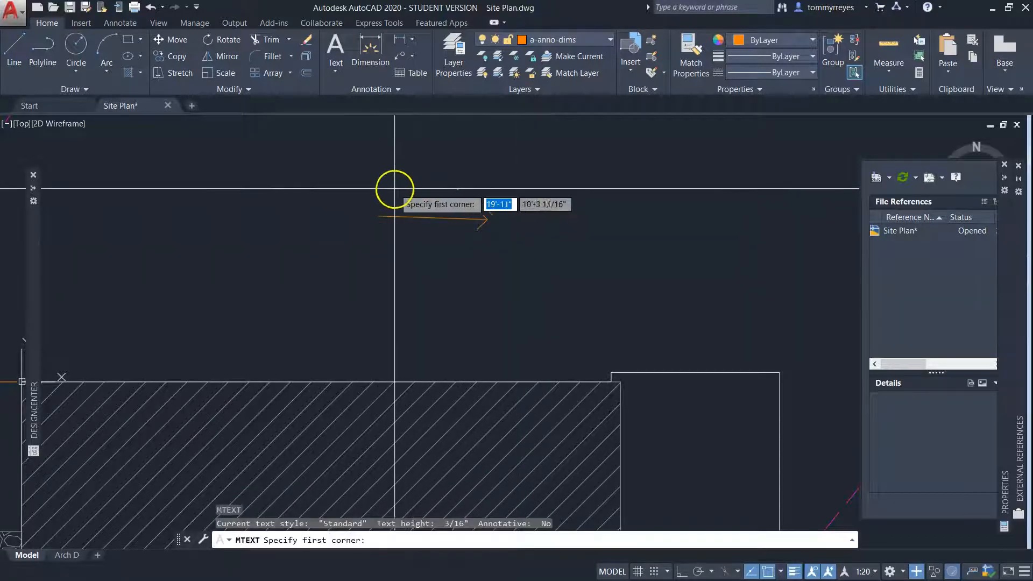
click(381, 184)
click(457, 206)
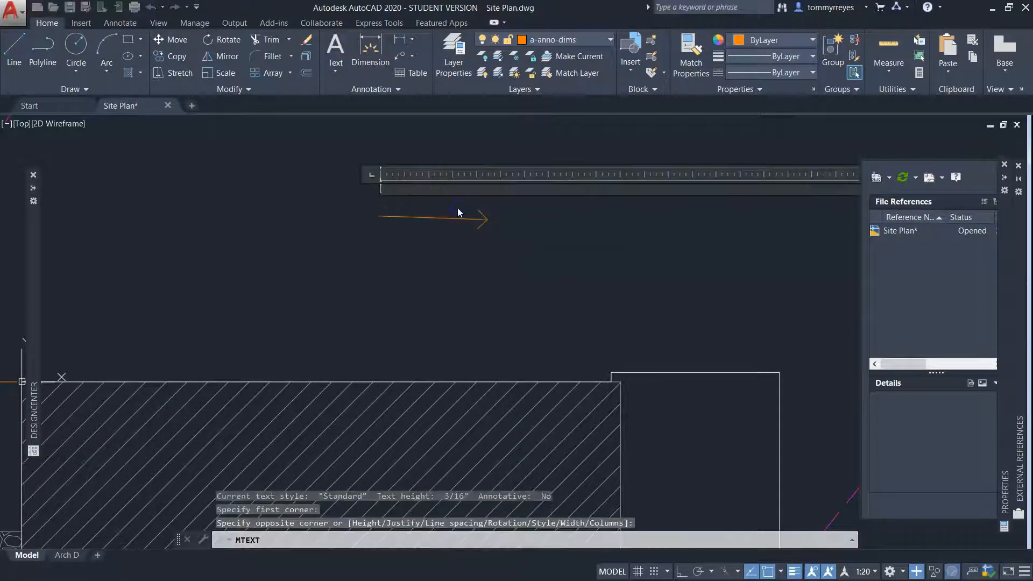
text(dra)
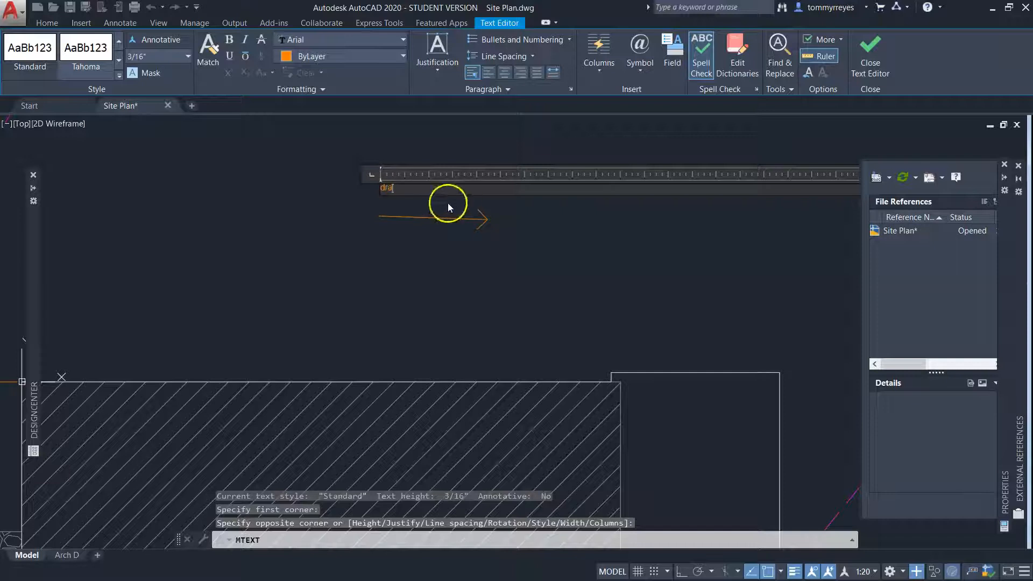
key(BackSpace)
key(BackSpace)
key(BackSpace)
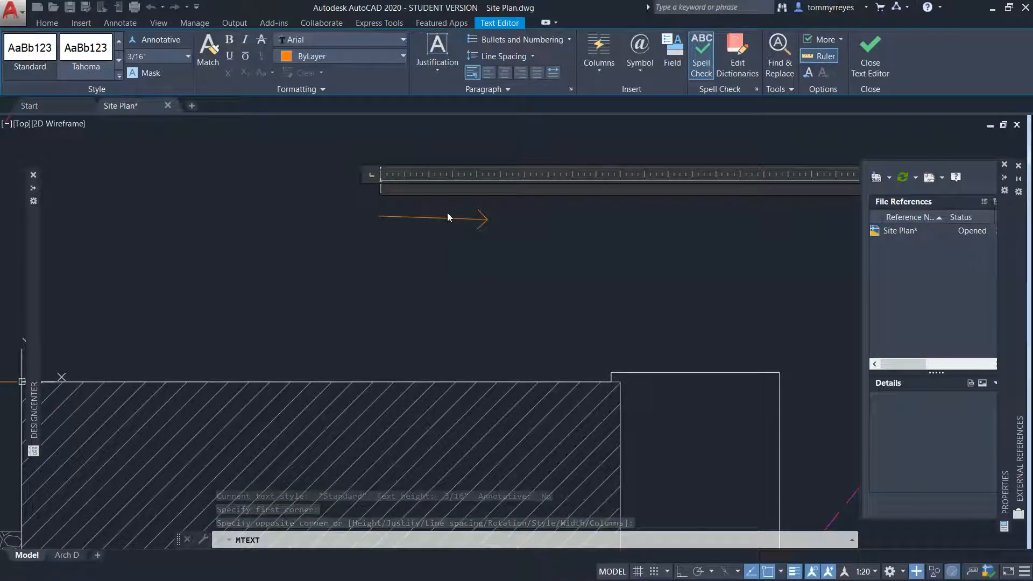
text(DRAIN)
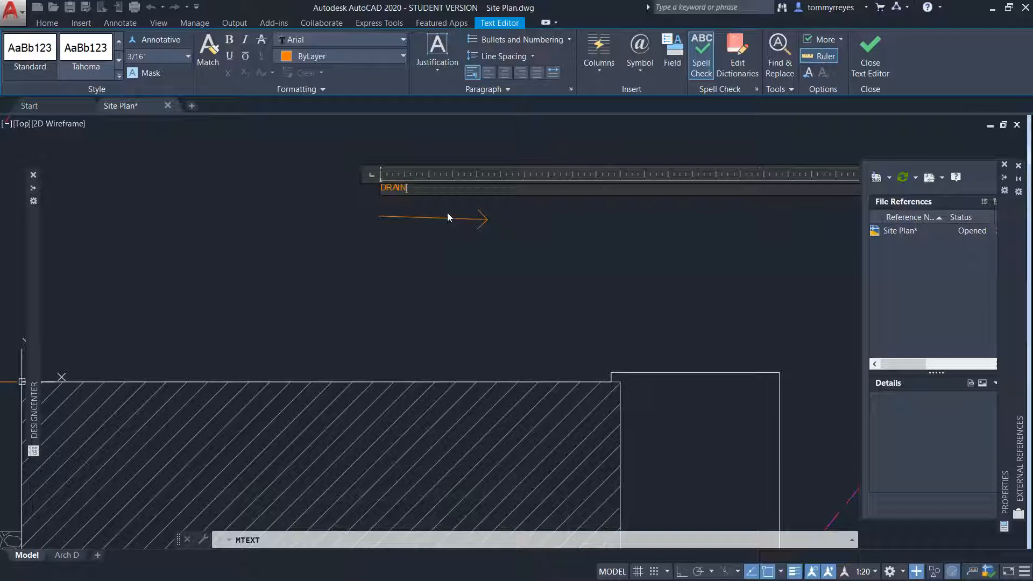
click(641, 291)
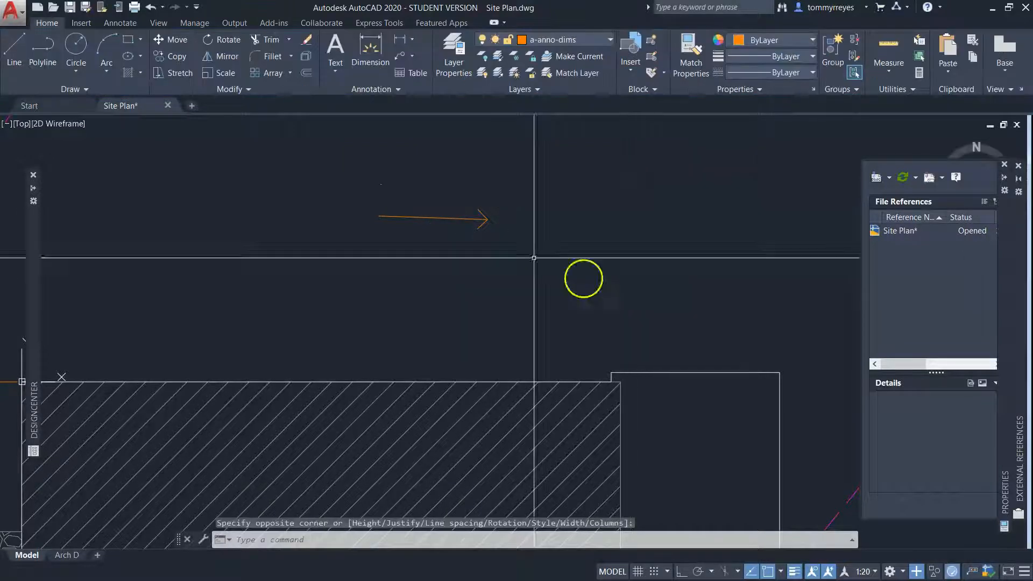
Set the height of the DRAIN text to 1'-0".
click(409, 175)
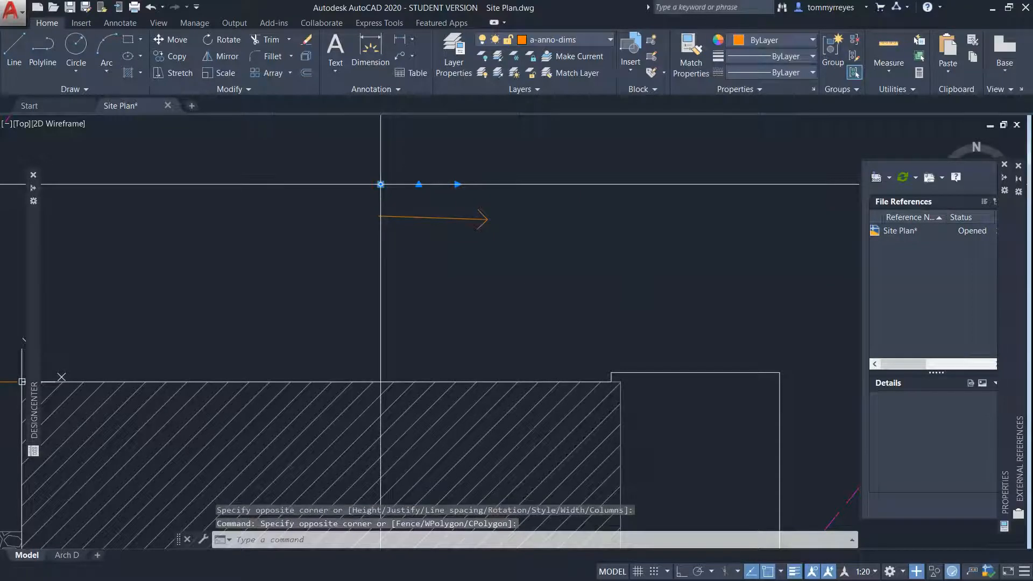
scroll(381, 184, up, 12)
double_click(392, 140)
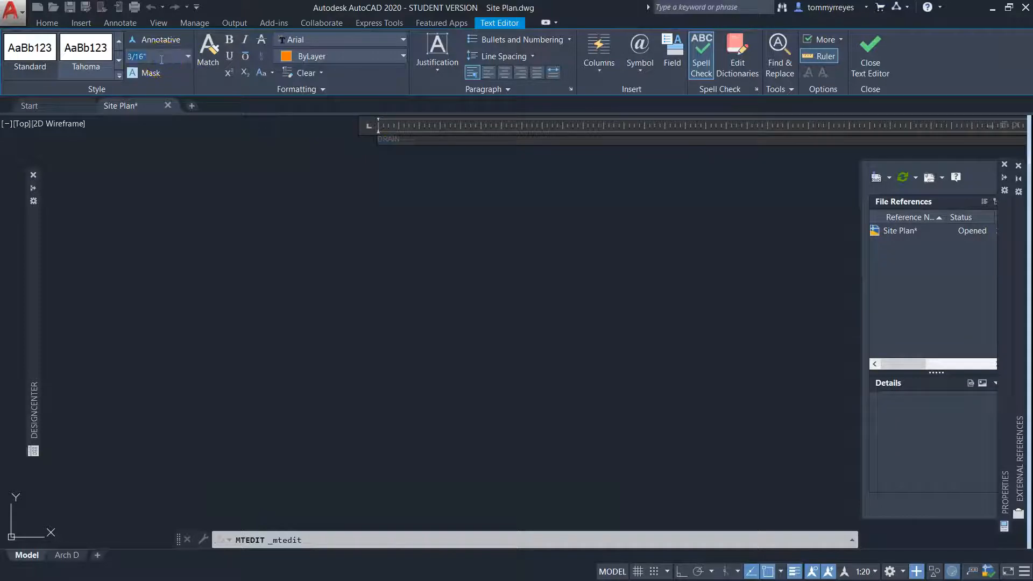
key(Return)
scroll(316, 219, down, 6)
scroll(316, 225, up, 4)
scroll(316, 225, down, 3)
scroll(319, 225, up, 7)
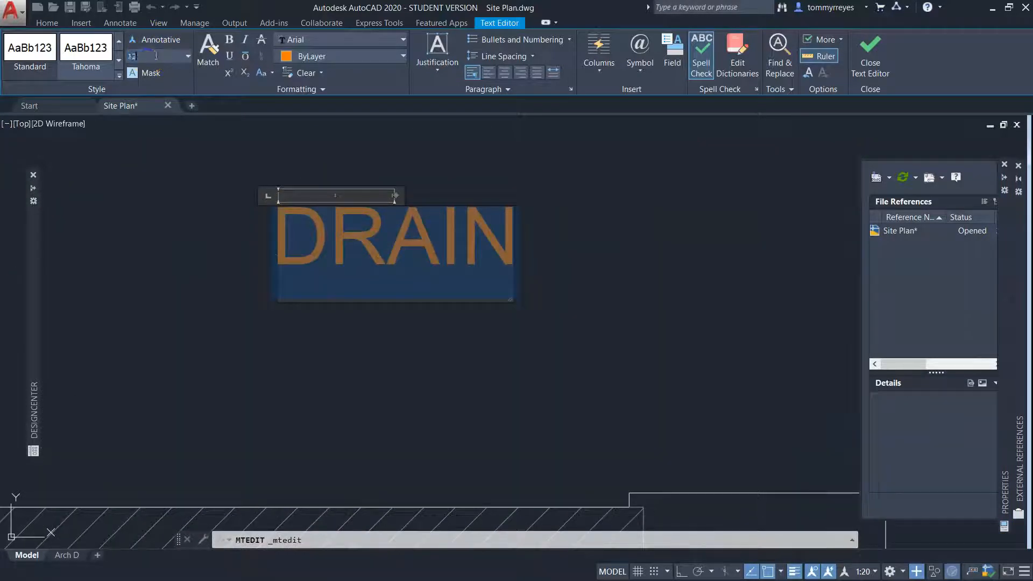
key(Return)
click(448, 202)
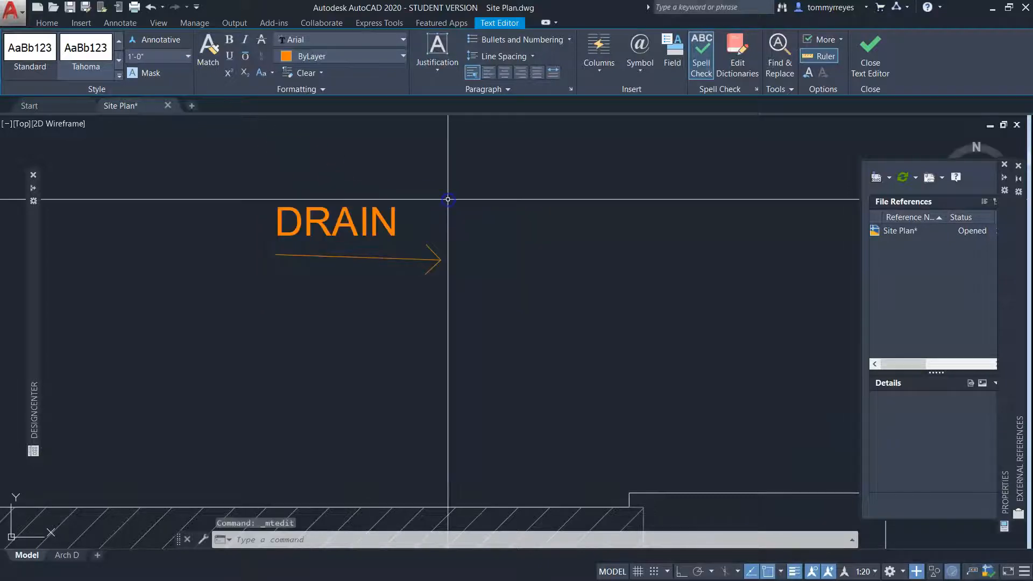
Rotate the DRAIN text slightly clockwise so it runs parallel to the arrow.
click(409, 188)
click(375, 215)
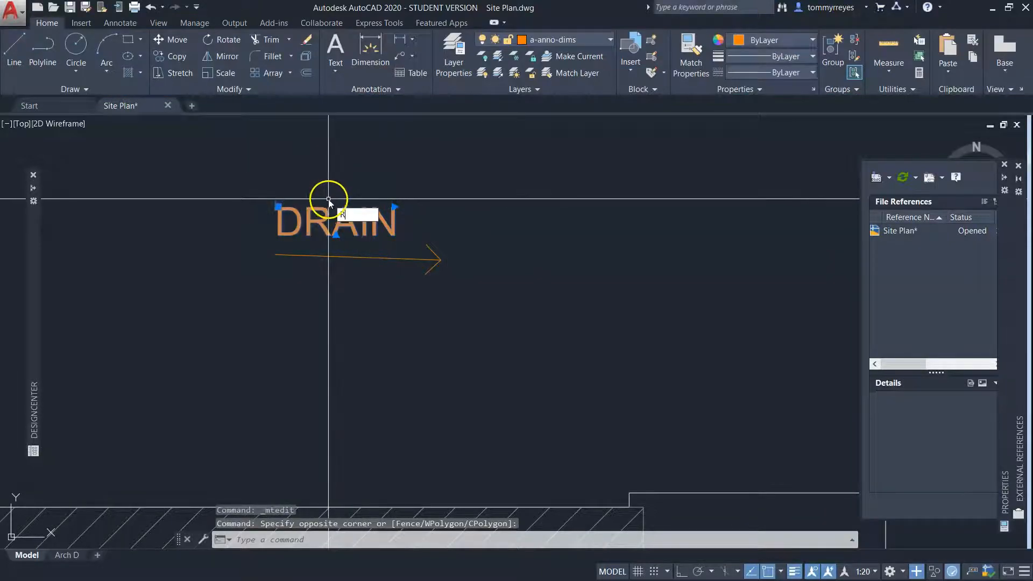
text(ro)
key(Return)
click(268, 237)
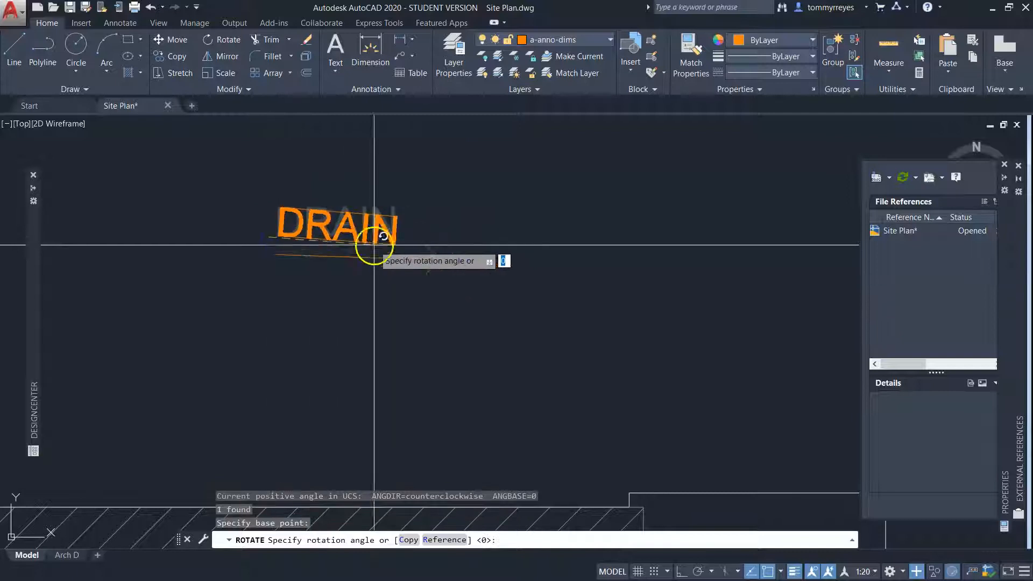
click(470, 244)
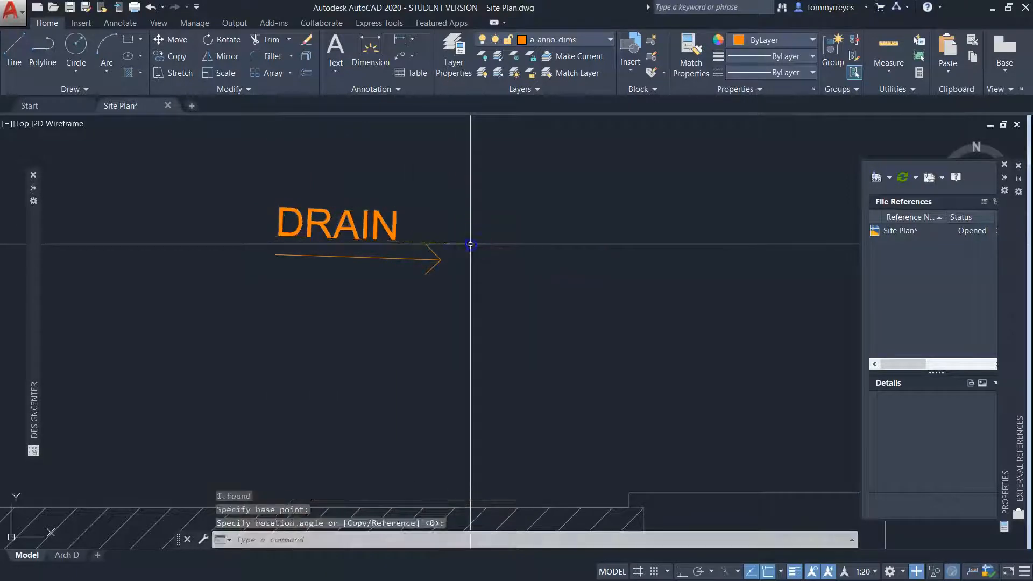
Move the DRAIN text down so it sits just above the arrow line.
click(383, 203)
click(358, 214)
text(m)
key(Return)
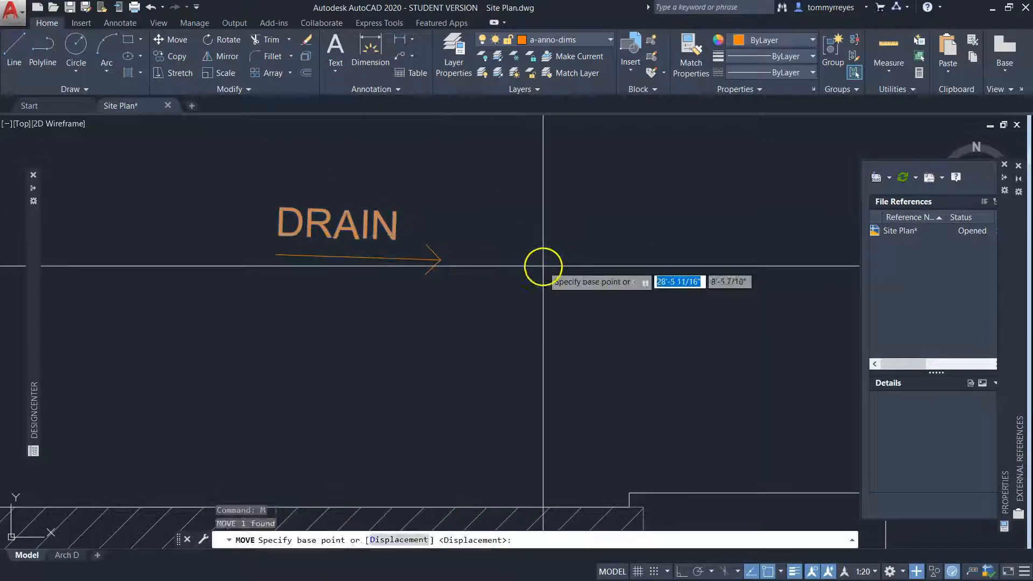
click(543, 264)
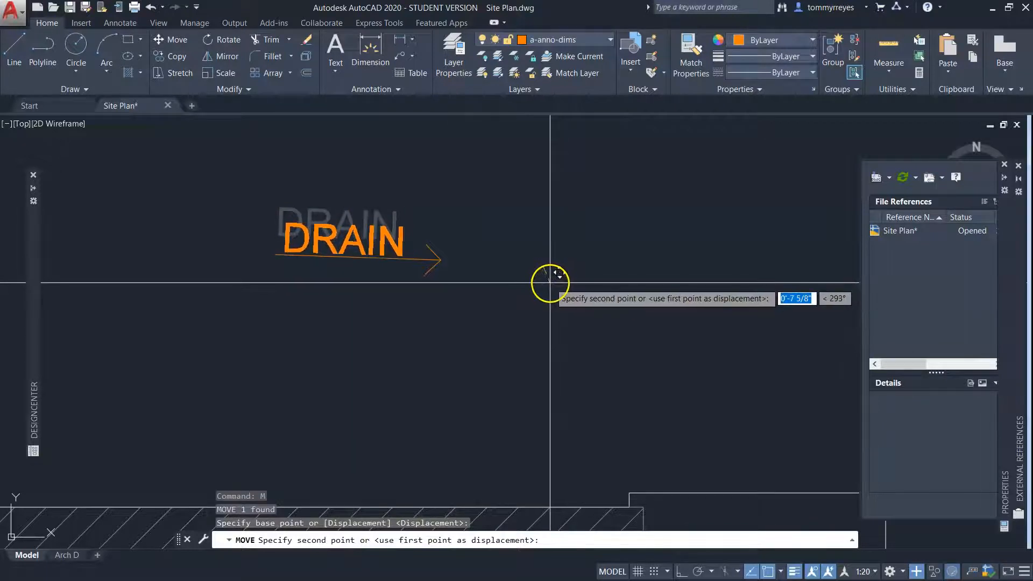
click(549, 282)
scroll(548, 283, down, 5)
key(Escape)
Copy the DRAIN label with its arrow to spots north and northeast of the house.
click(542, 269)
click(469, 285)
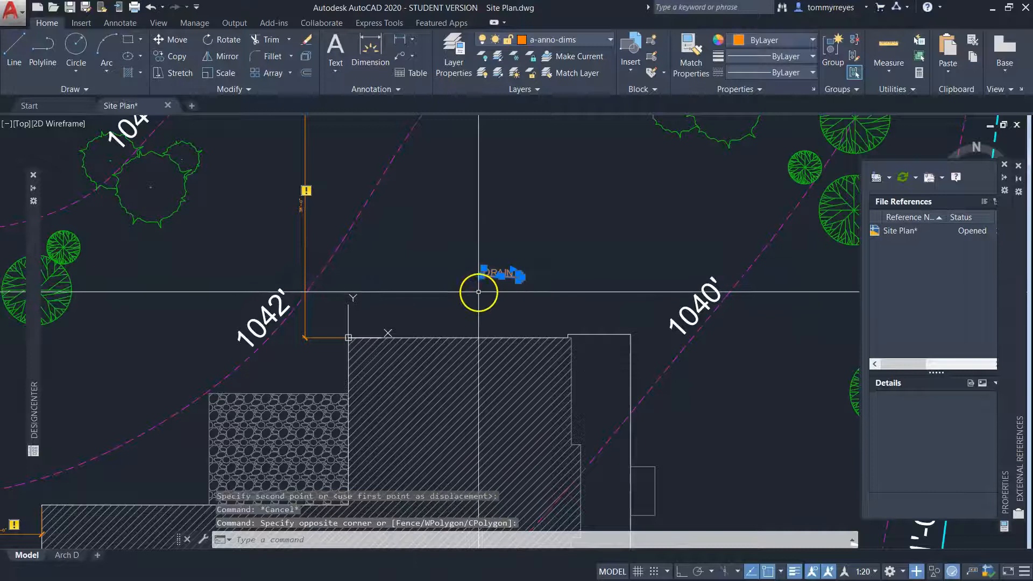
text(co)
key(Return)
click(482, 300)
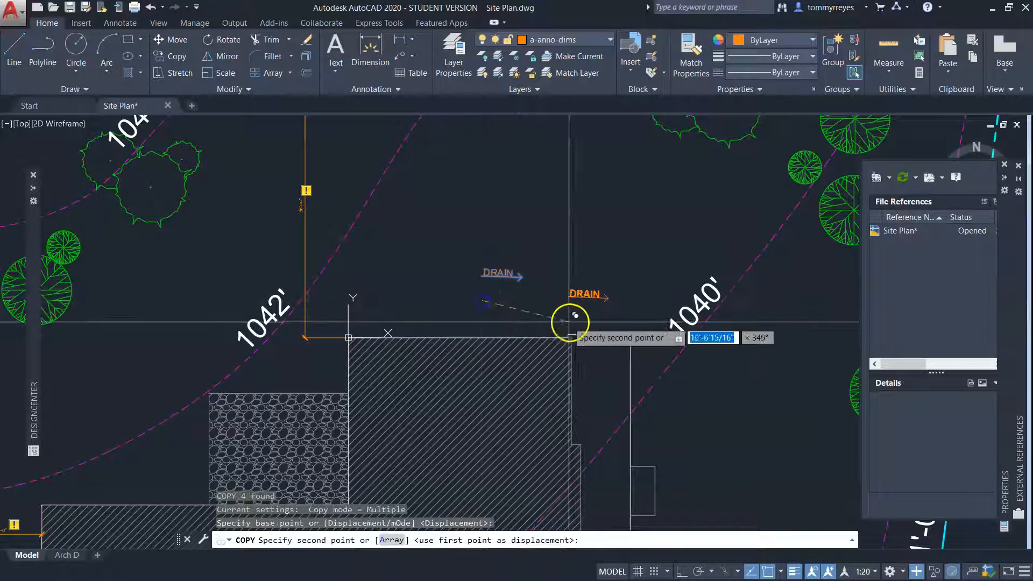
click(589, 312)
scroll(589, 312, down, 3)
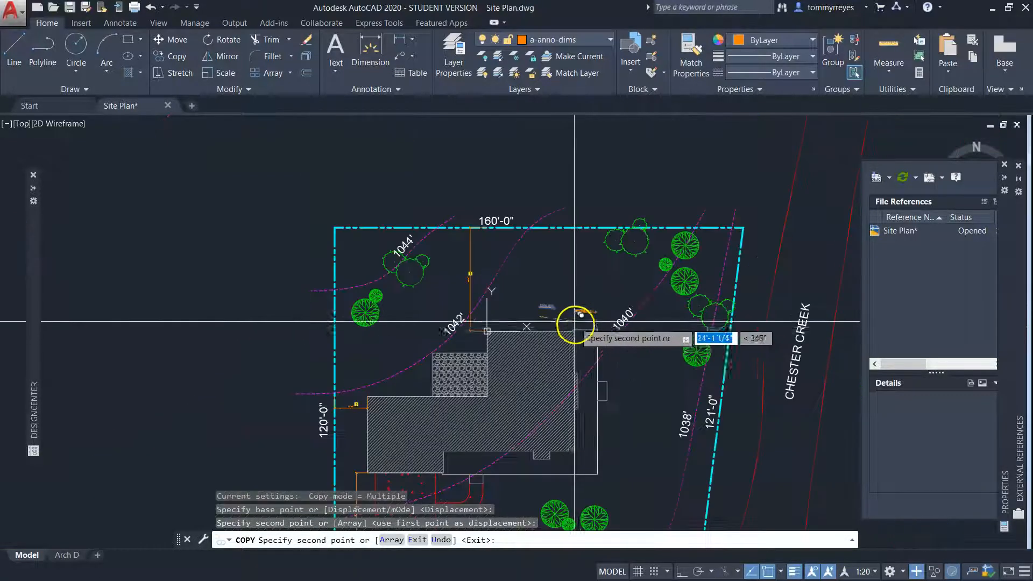
scroll(576, 318, up, 1)
click(645, 350)
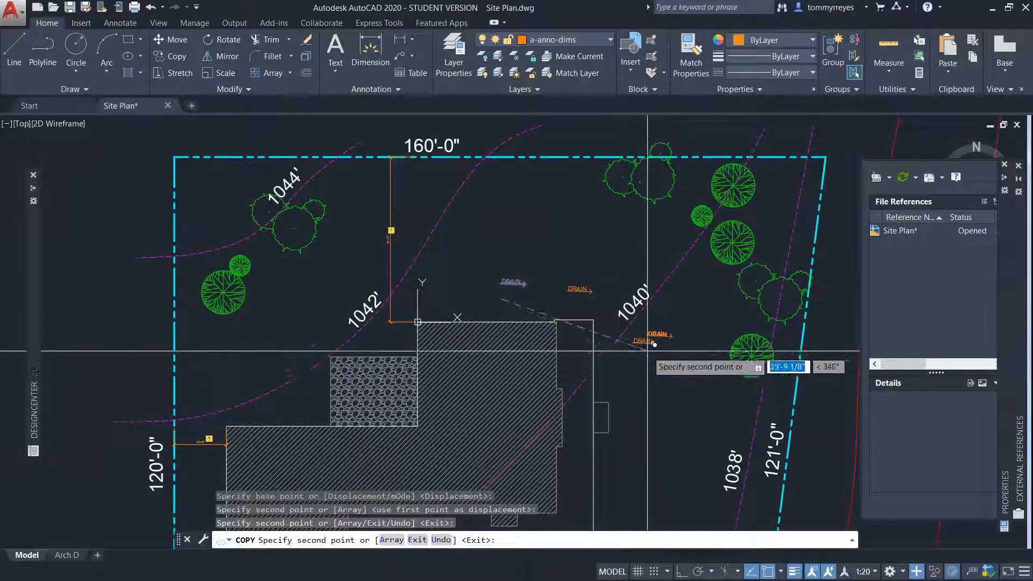
Place further copies of the DRAIN arrow south and east of the house and one west of the stone patio.
scroll(554, 324, down, 4)
scroll(554, 324, up, 5)
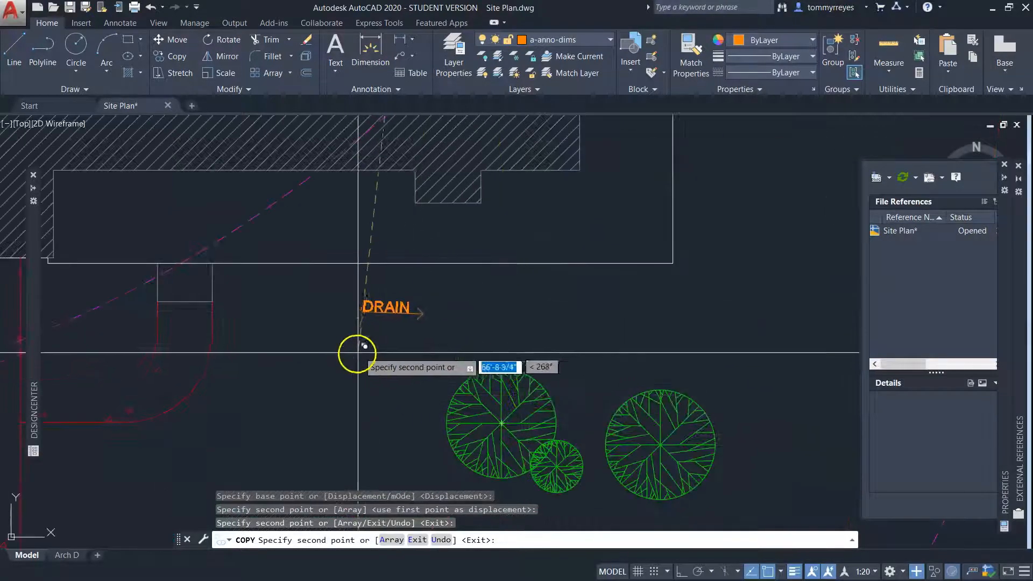
click(323, 357)
click(576, 386)
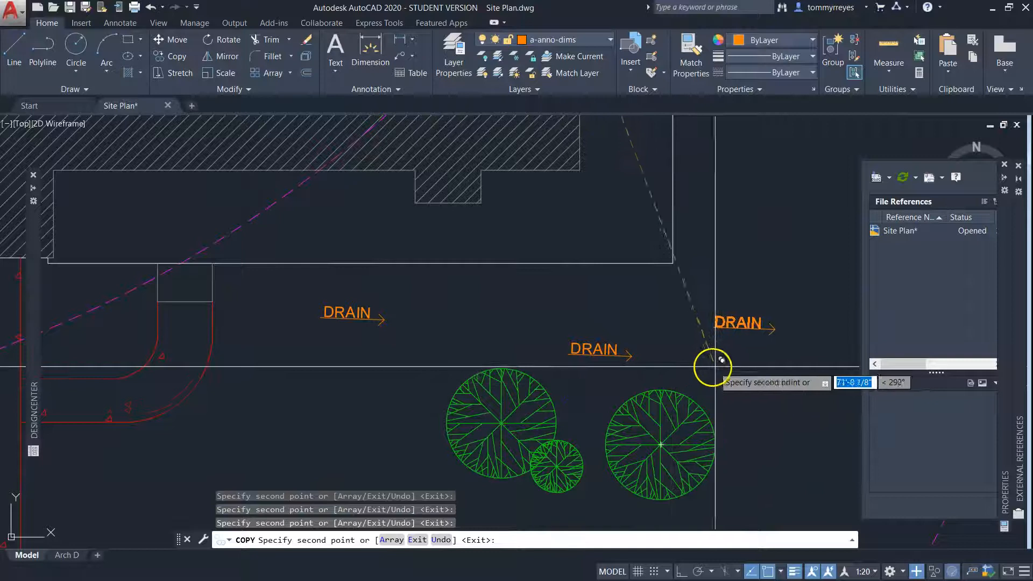
scroll(646, 355, down, 4)
scroll(694, 295, up, 2)
scroll(716, 333, down, 6)
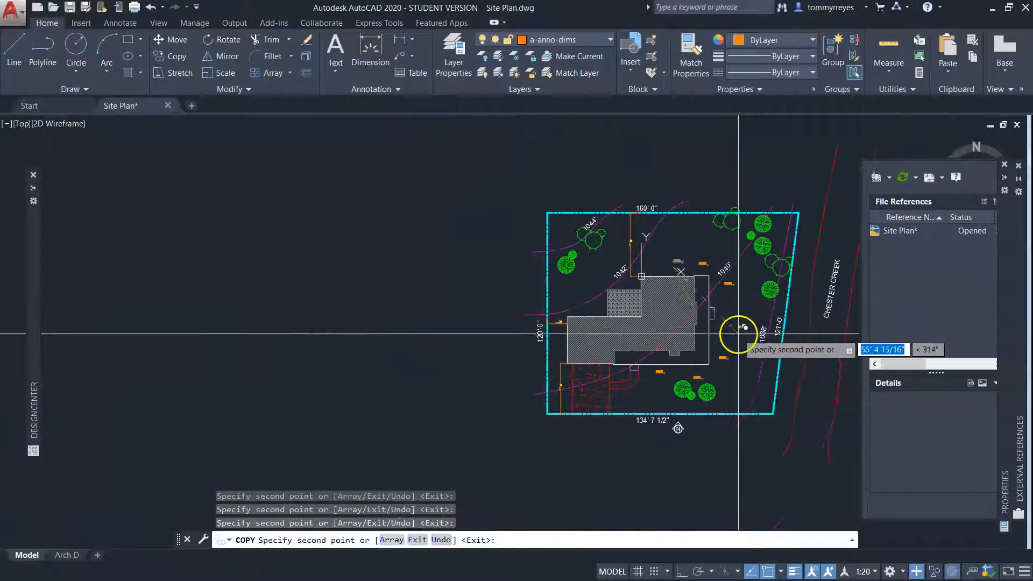
scroll(682, 386, up, 3)
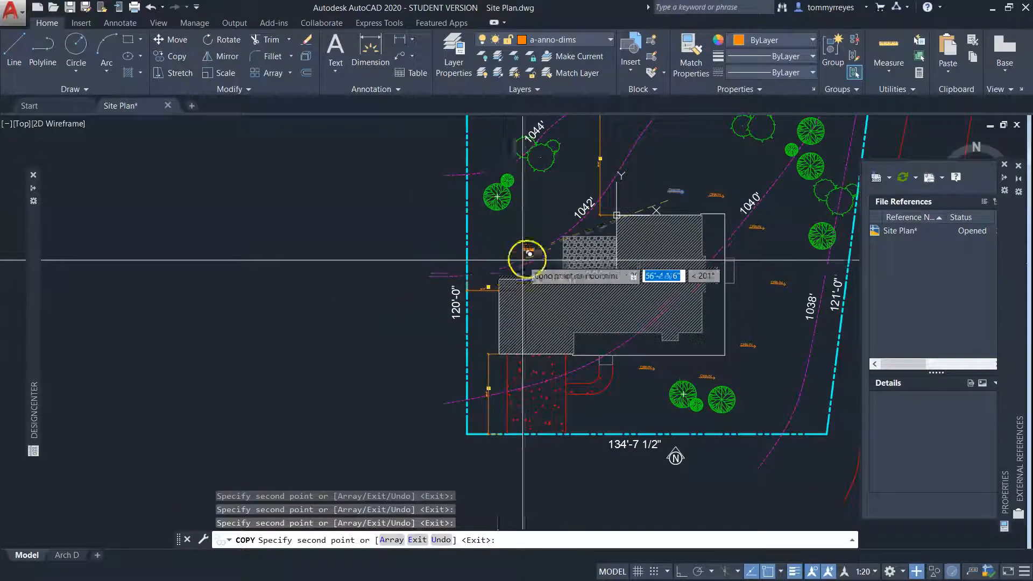
scroll(533, 233, up, 2)
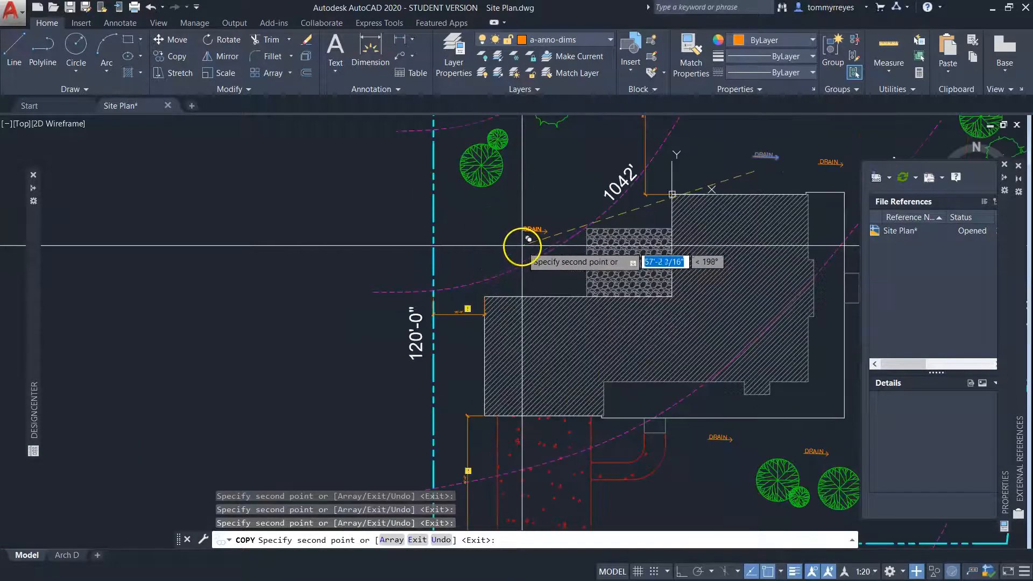
scroll(511, 253, up, 5)
key(Escape)
Rotate the DRAIN arrow west of the patio about its tail so it points up toward the northeast.
click(604, 173)
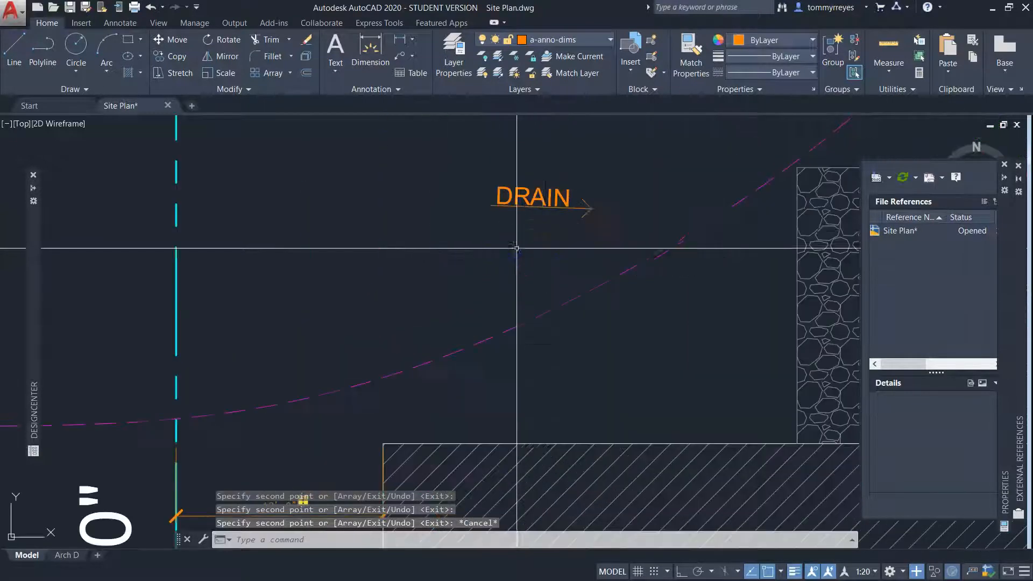
click(538, 200)
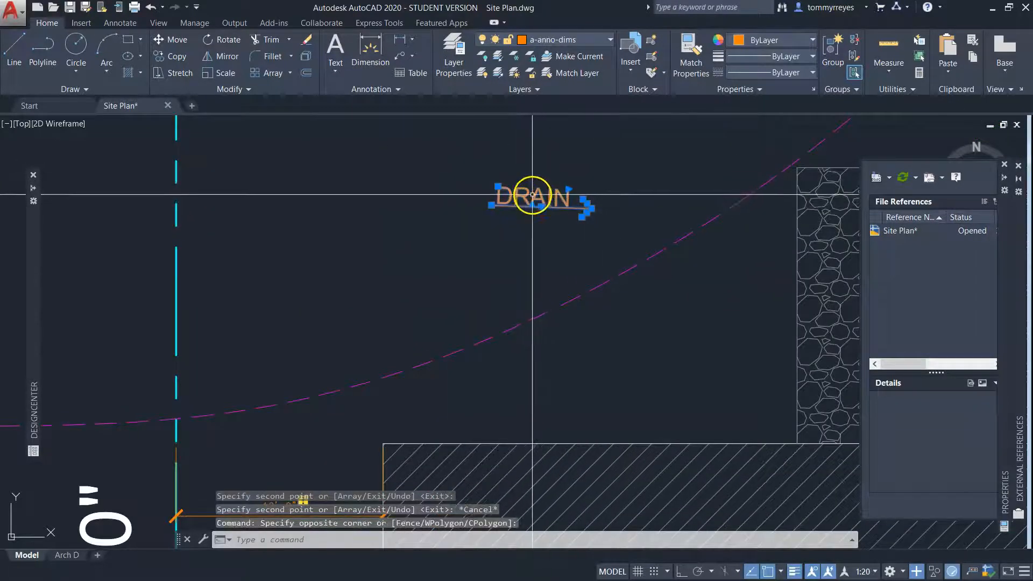
text(ro)
key(Return)
click(491, 205)
scroll(478, 203, down, 5)
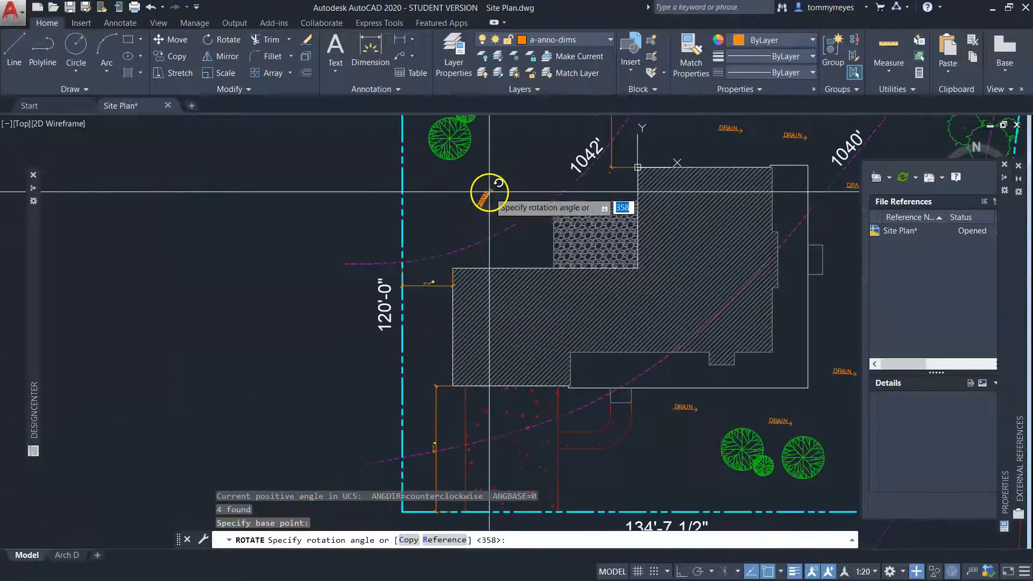
click(509, 174)
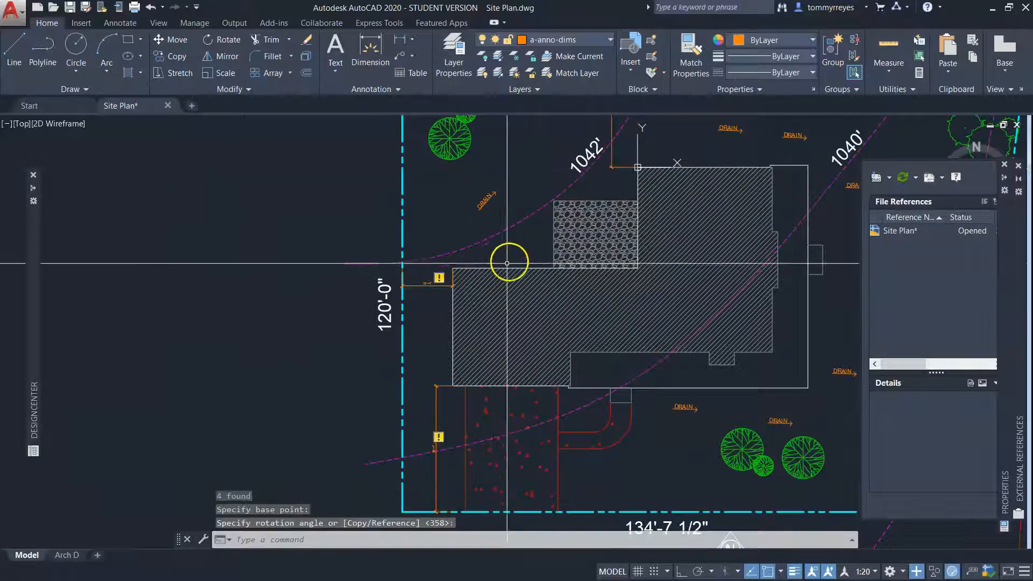
scroll(511, 350, down, 3)
scroll(606, 240, up, 5)
scroll(421, 293, down, 3)
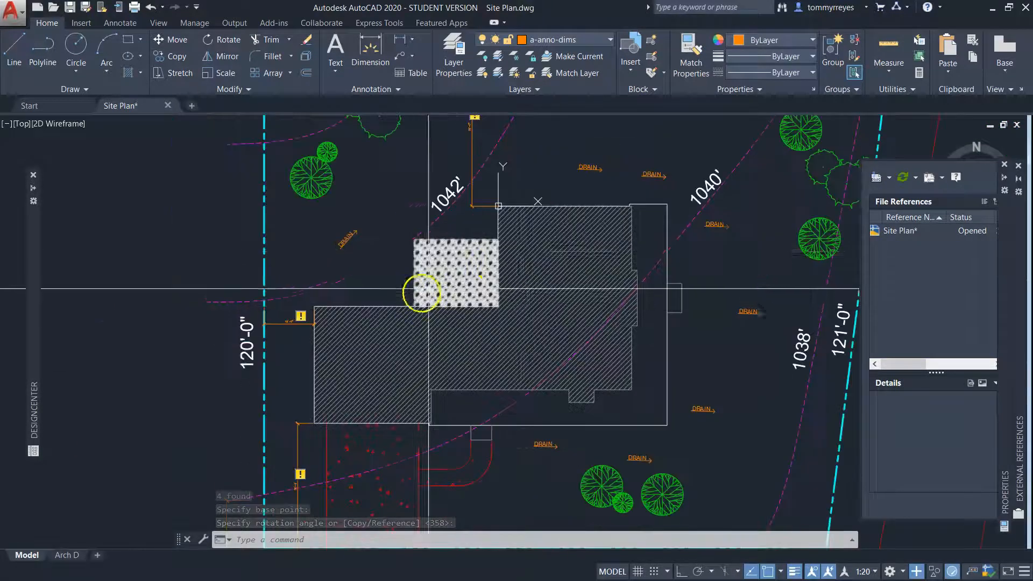
scroll(517, 254, down, 3)
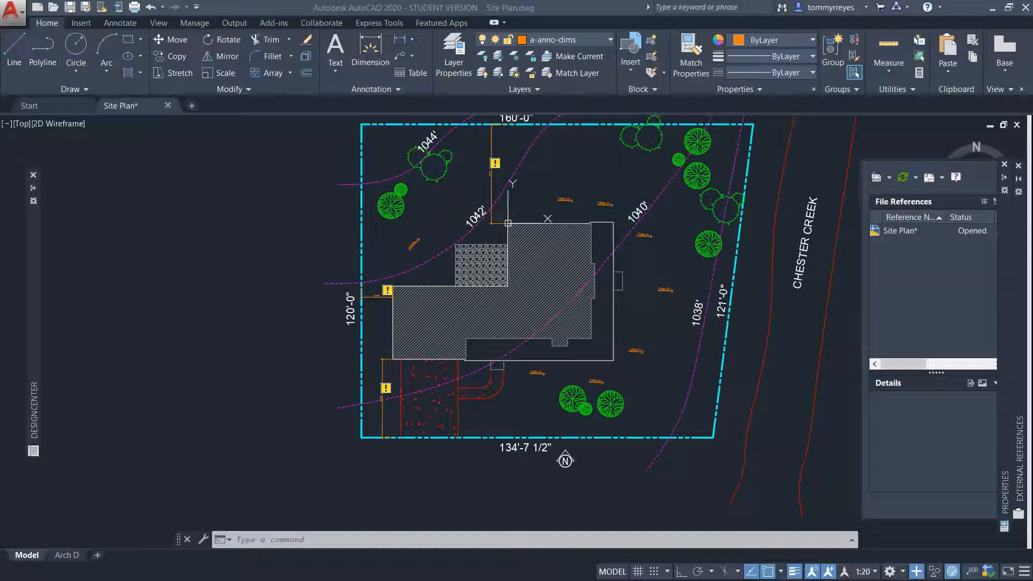
text(p)
key(Return)
mouse_move(669, 232)
mouse_down()
mouse_move(613, 257)
mouse_move(564, 251)
mouse_up()
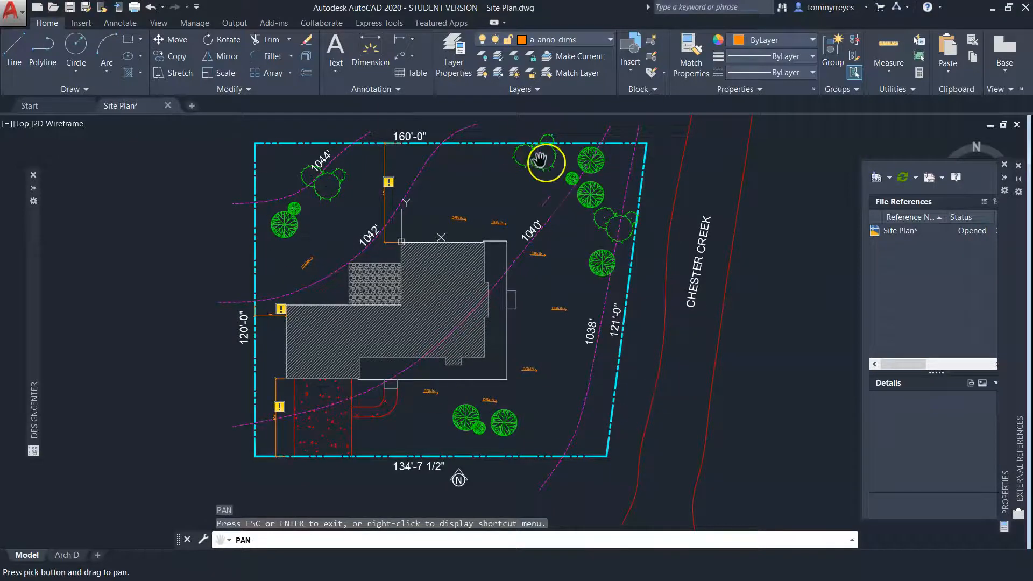